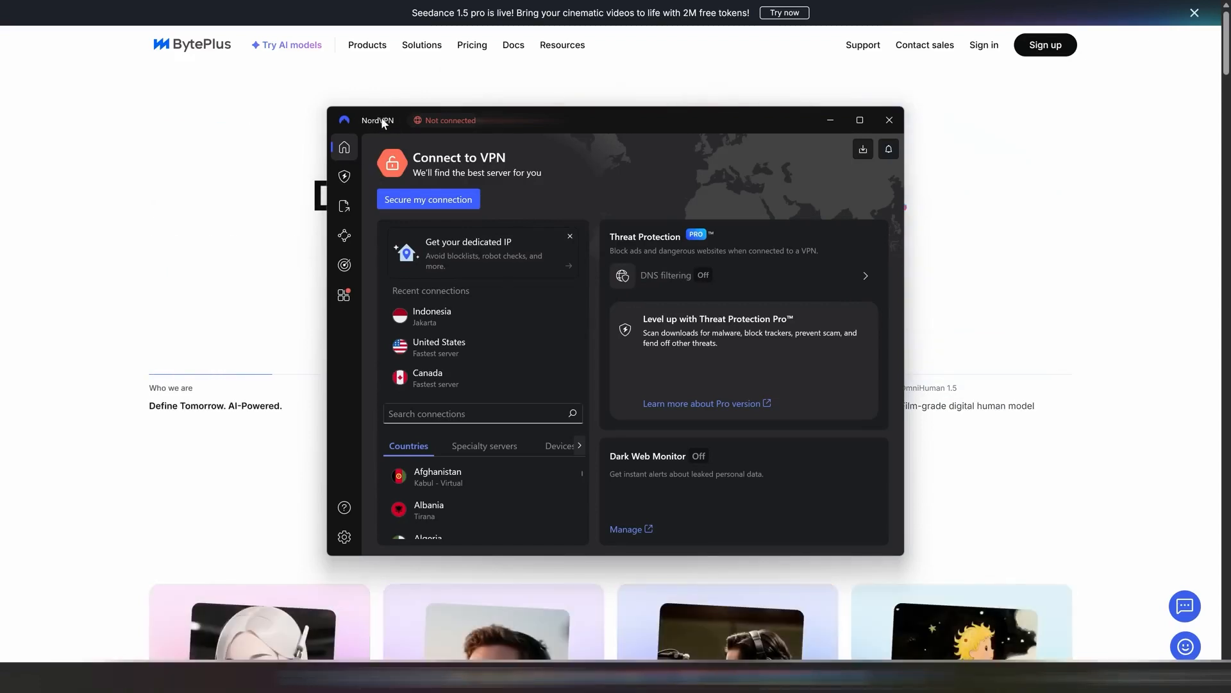
# - Connect the VPN to the recently used Indonesia (Jakarta) location and look over the other available connections
pyautogui.click(443, 321)
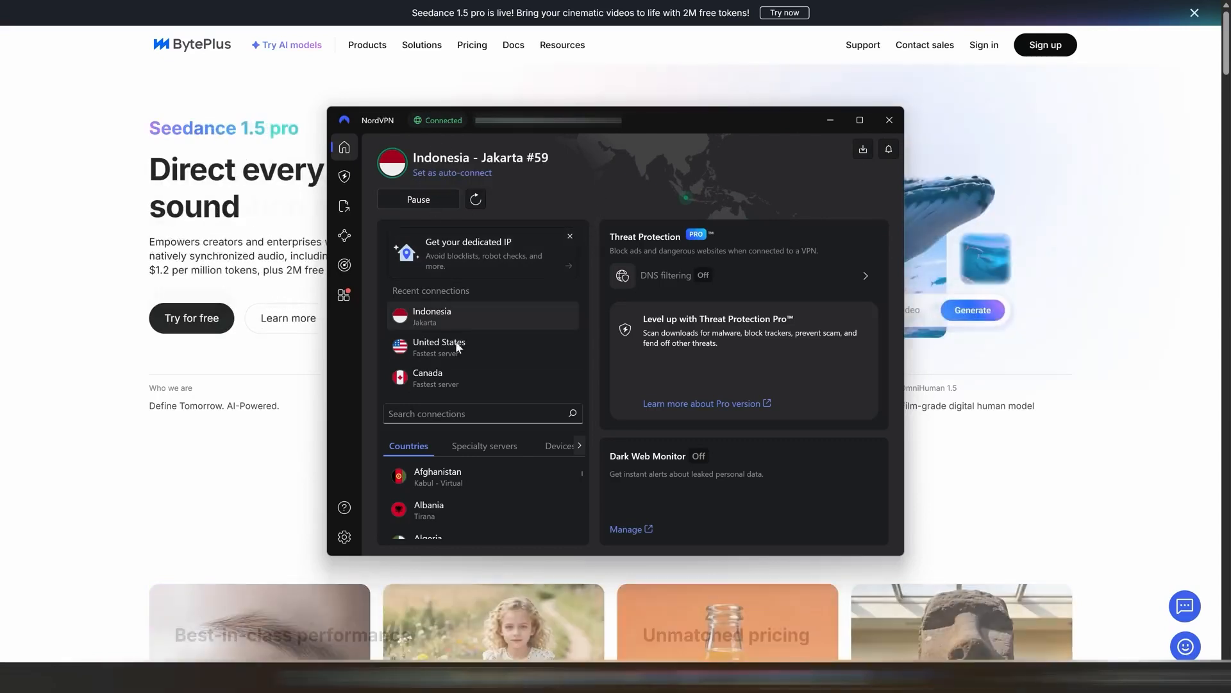
pyautogui.scroll(-1, 429, 489)
pyautogui.scroll(1, 434, 486)
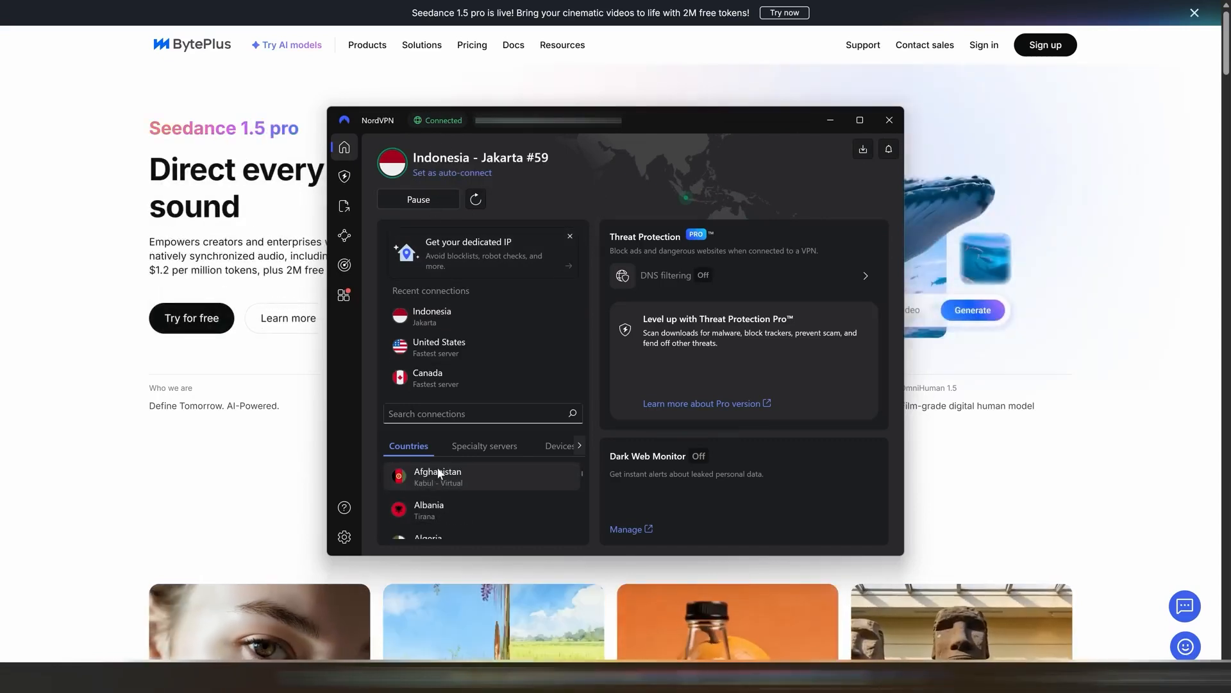
pyautogui.click(442, 415)
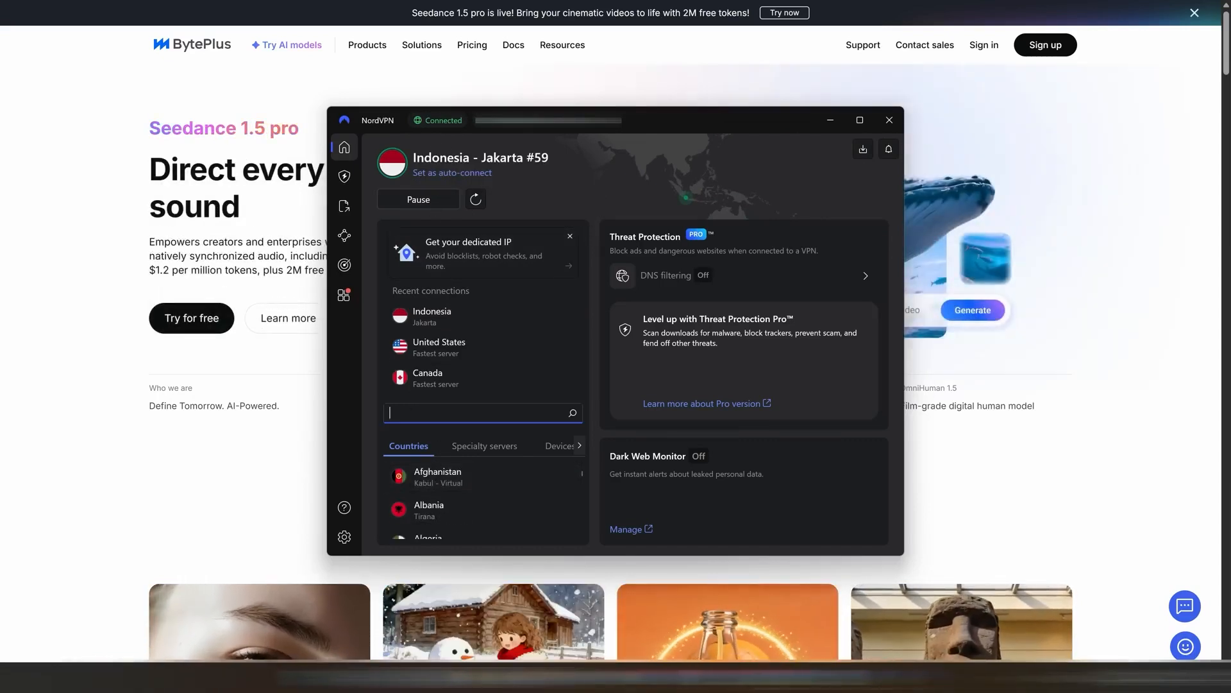
pyautogui.scroll(-3, 440, 497)
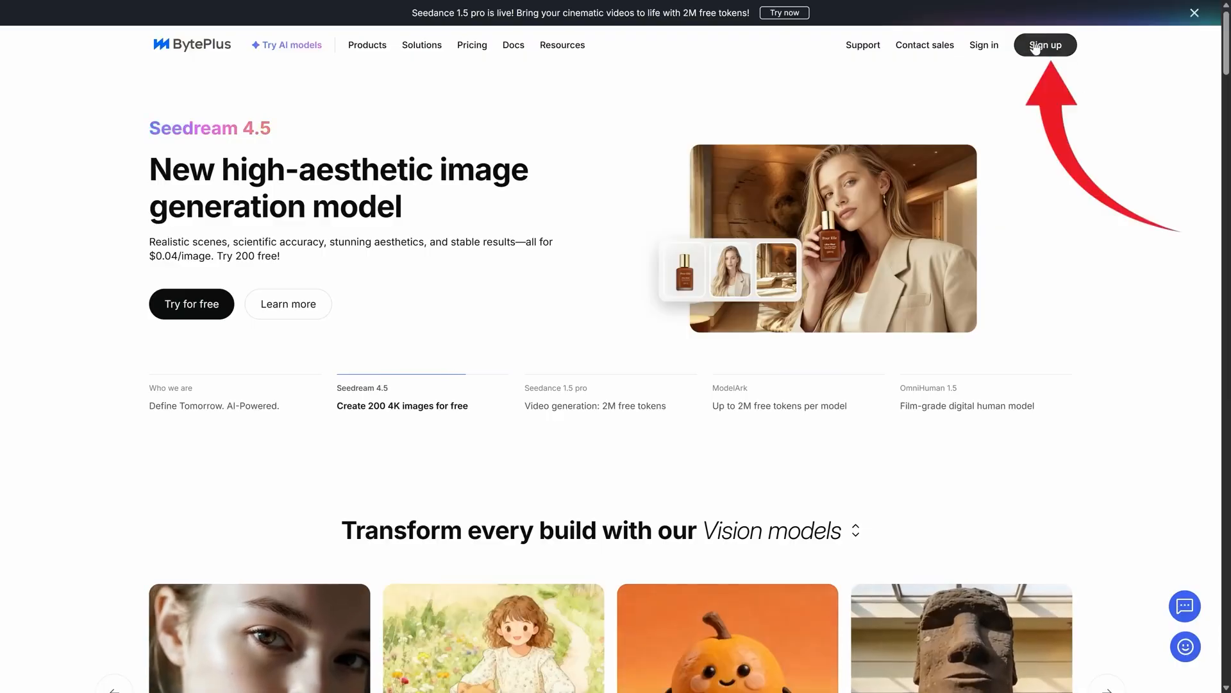
# - Start signing up for BytePlus with a Google account and complete the puzzle verification
pyautogui.click(1047, 56)
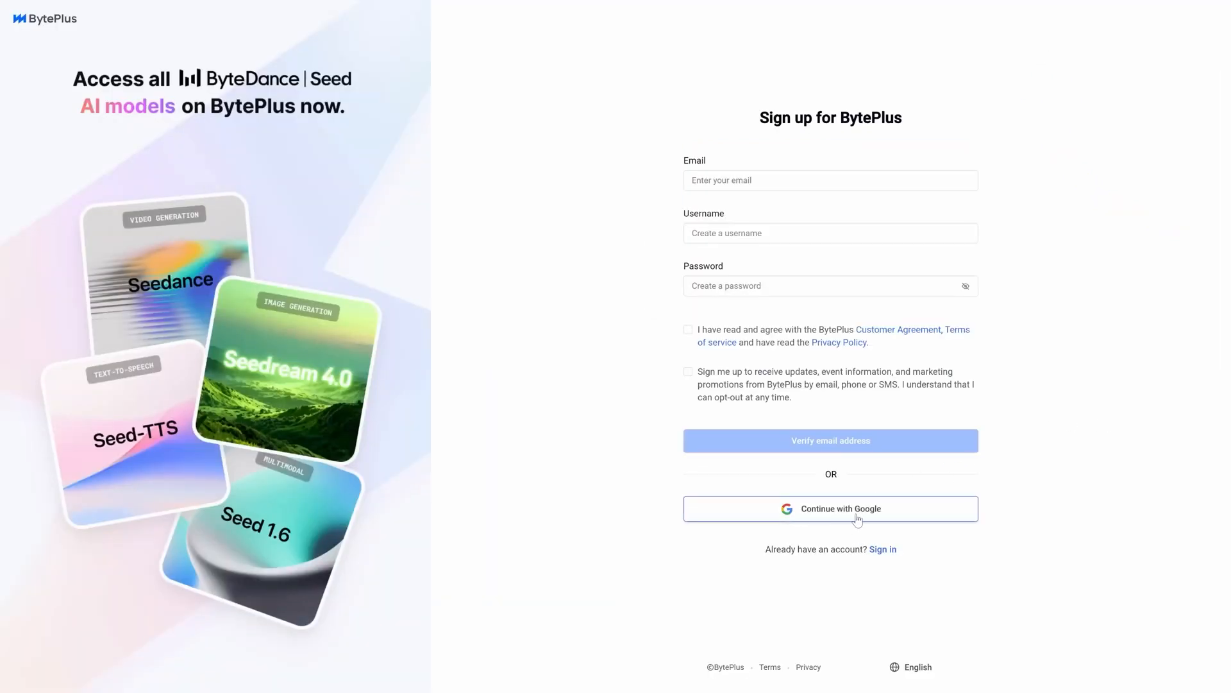
pyautogui.click(771, 519)
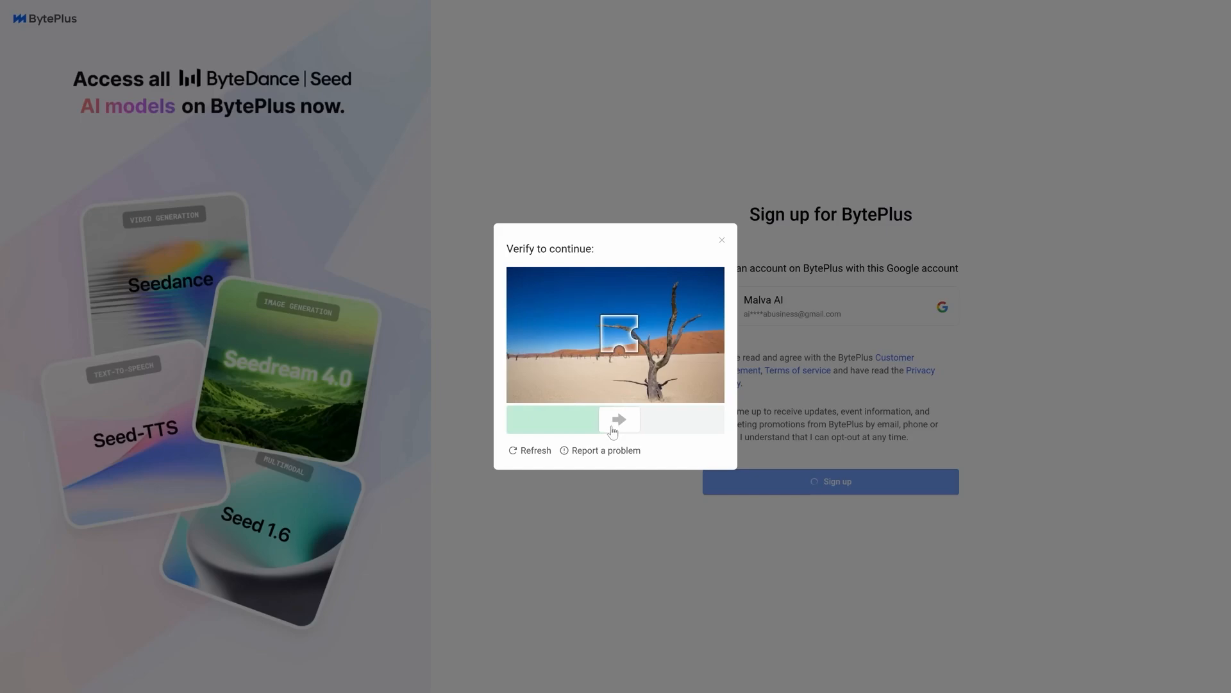
pyautogui.moveTo(613, 431); pyautogui.dragTo(613, 432)
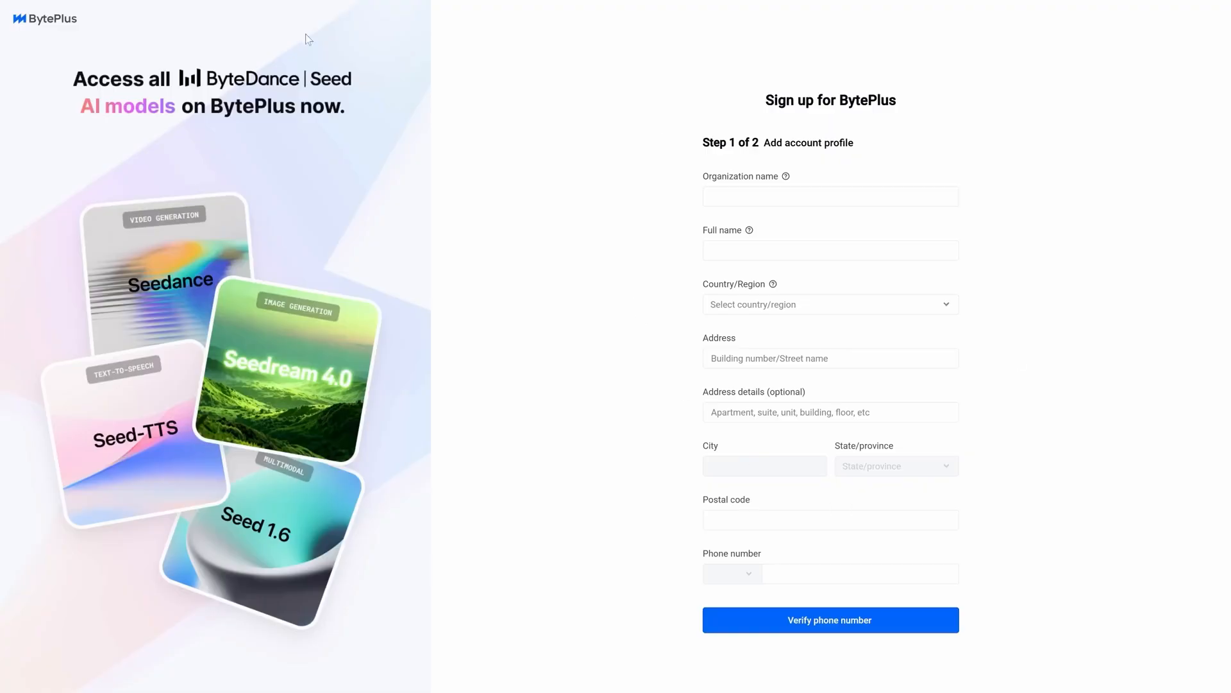
# - Return to the BytePlus homepage, open the recommended Seedance 1.5 pro model, and start its free trial
pyautogui.click(56, 22)
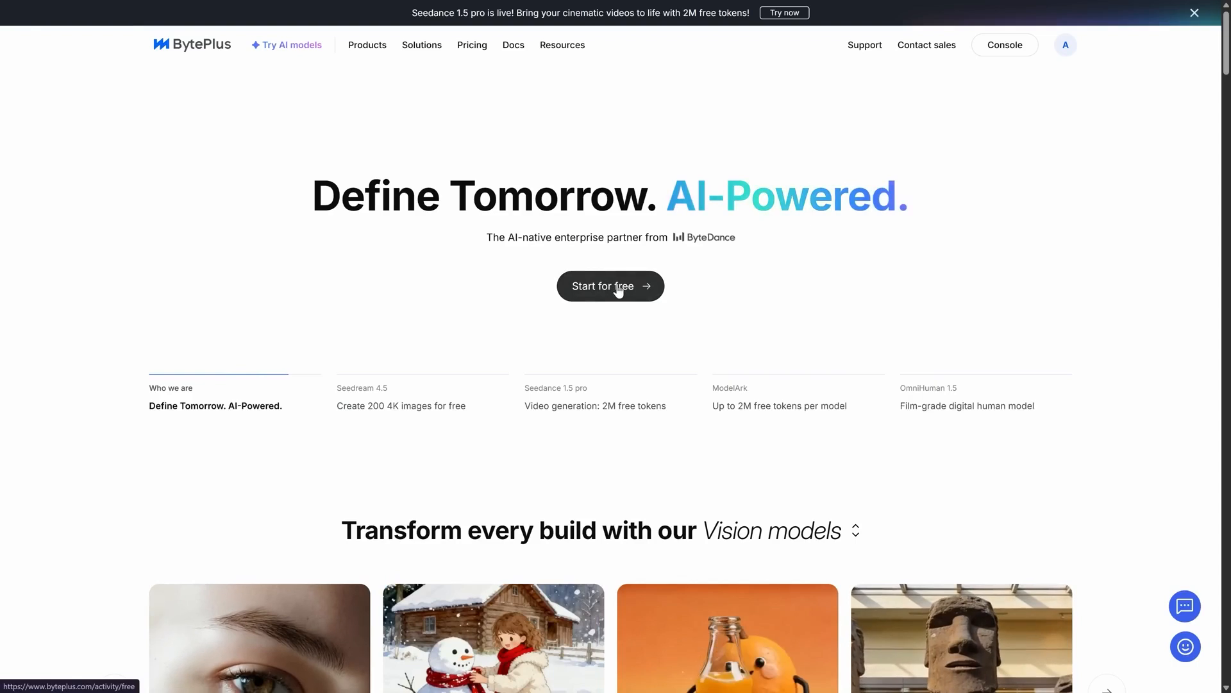
pyautogui.scroll(-6, 160, 211)
pyautogui.moveTo(273, 507)
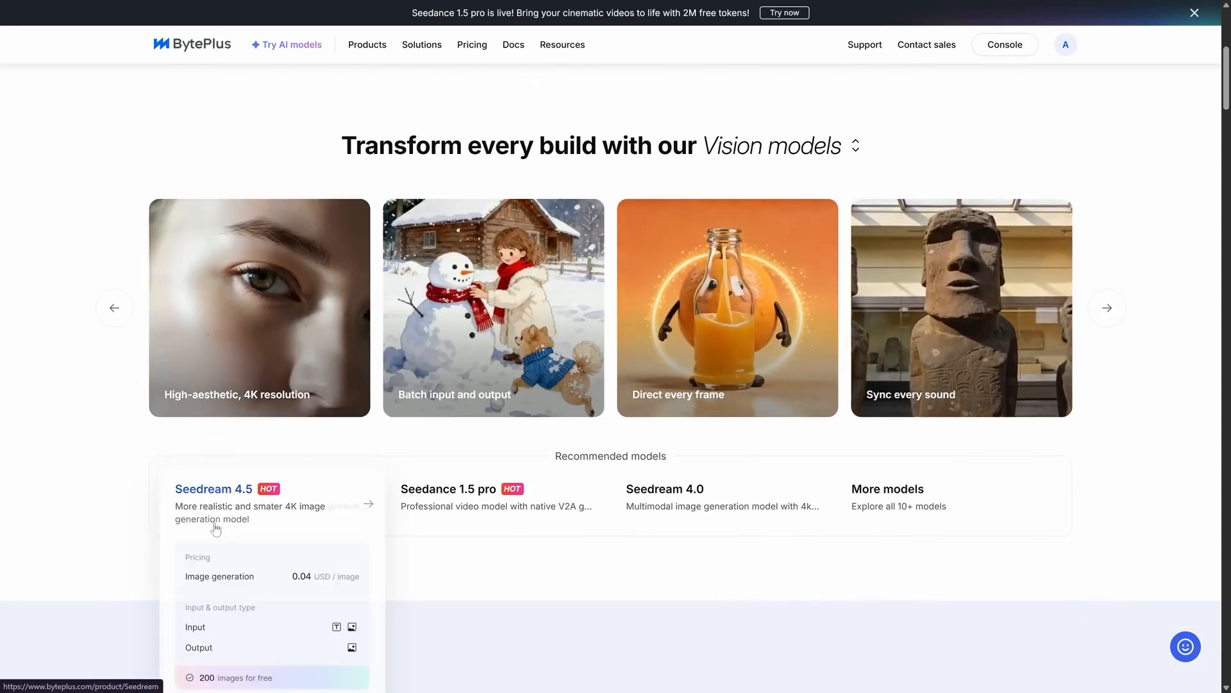
pyautogui.scroll(-3, 263, 533)
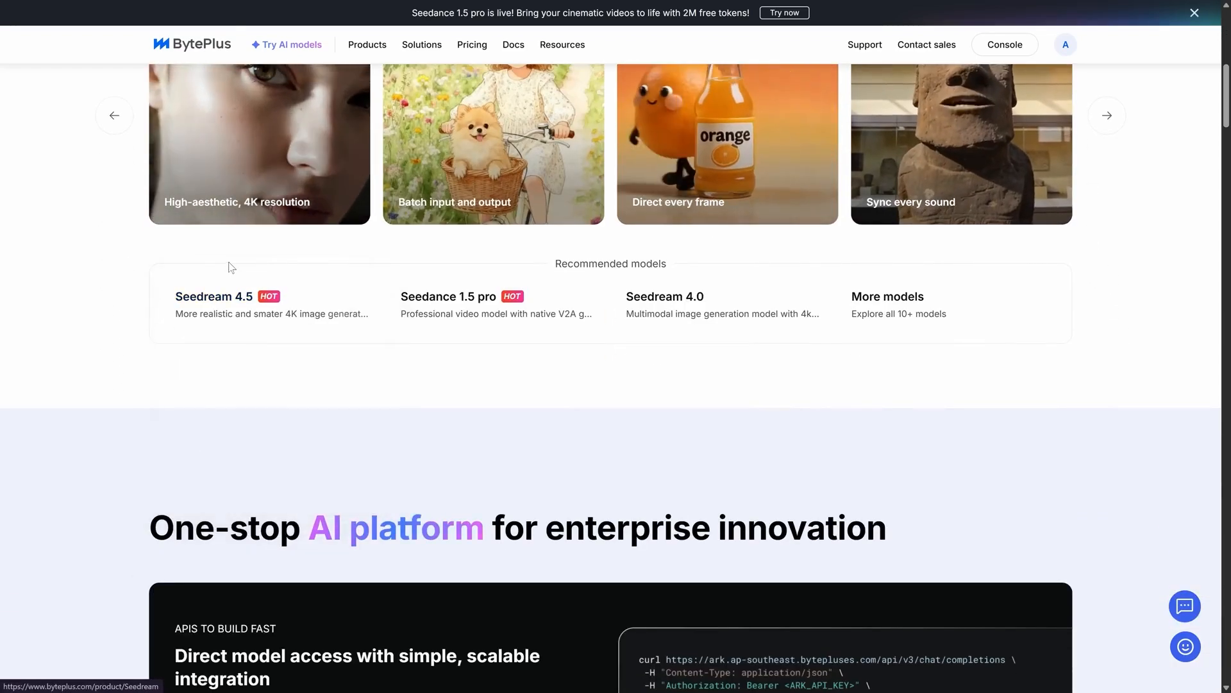
pyautogui.click(443, 323)
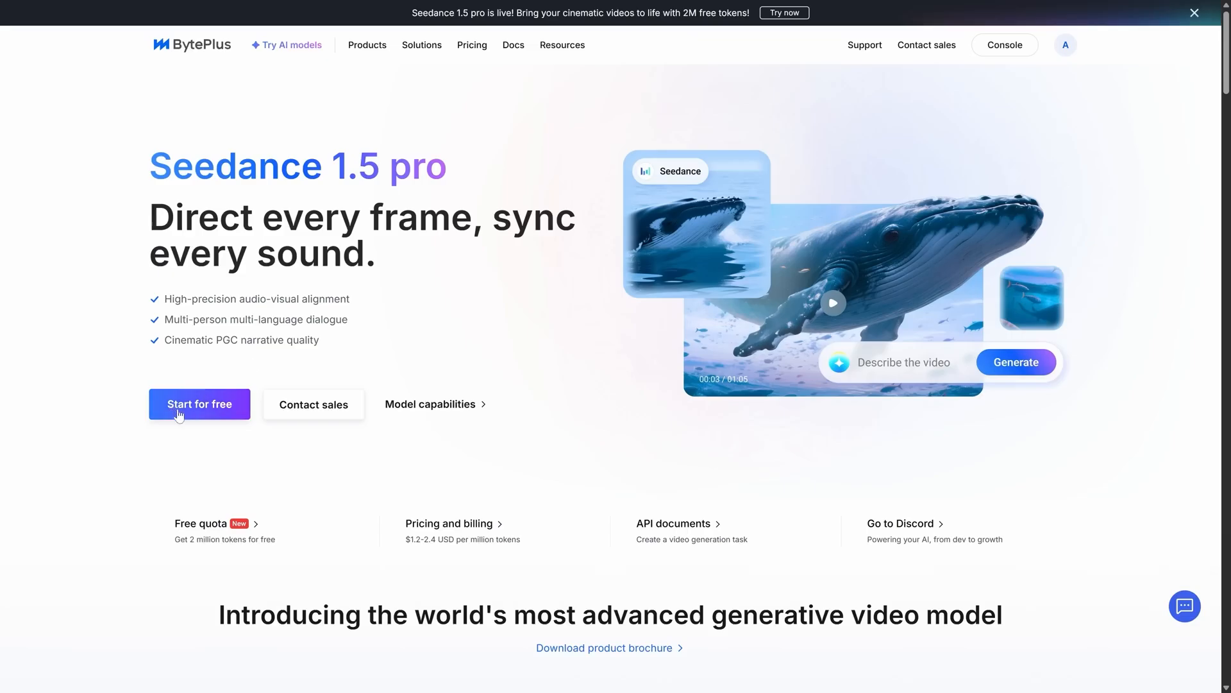
pyautogui.click(183, 403)
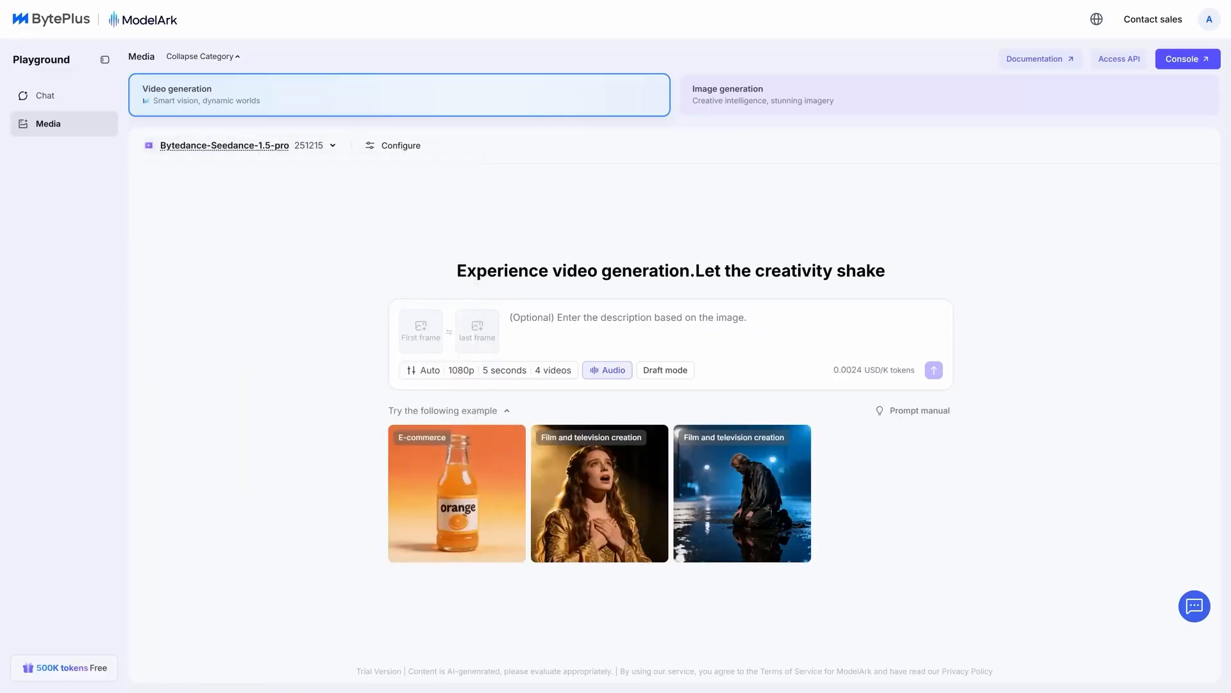
# - Generate and view one 16:9, 1080p, 5-second video from "Create a video of an owl flying through the forest.", and open the generation settings
pyautogui.moveTo(890, 373)
pyautogui.moveTo(562, 372)
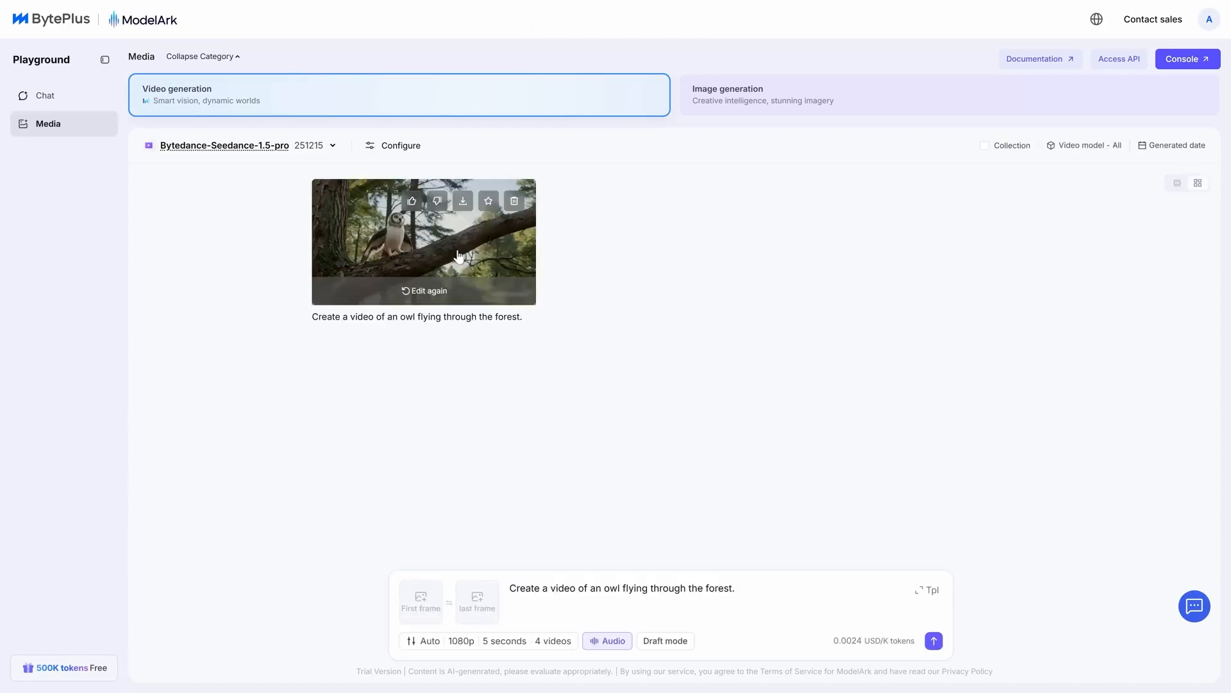
pyautogui.click(423, 244)
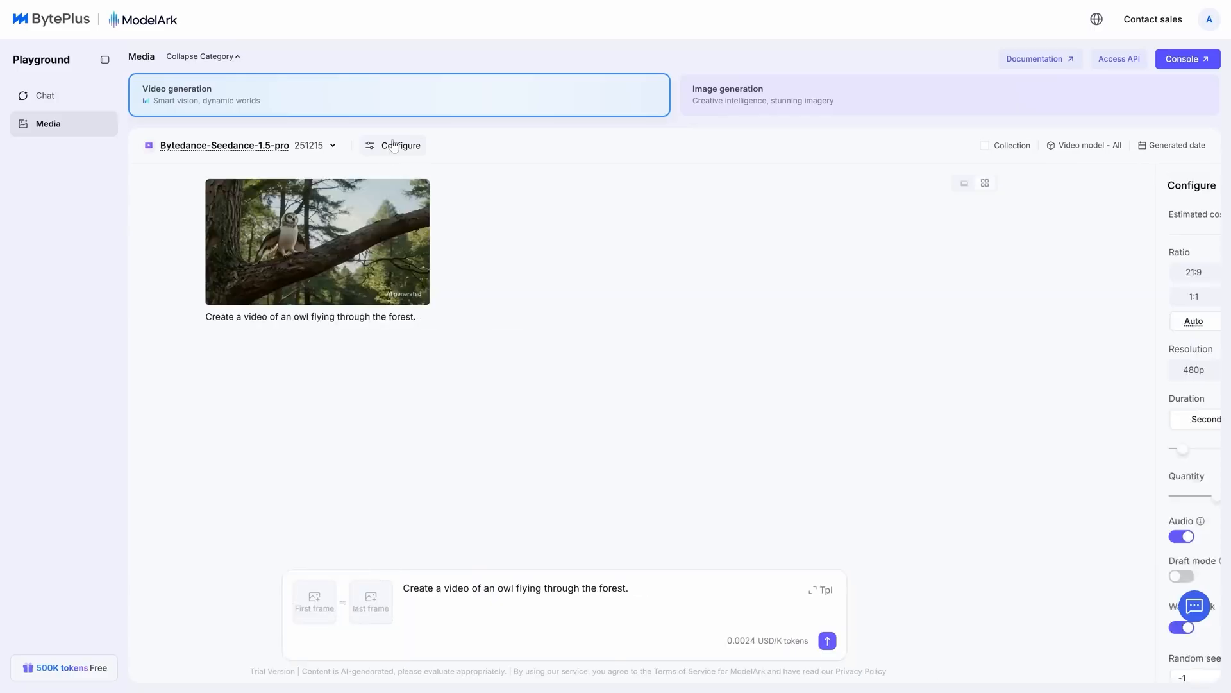
pyautogui.scroll(-1, 1034, 588)
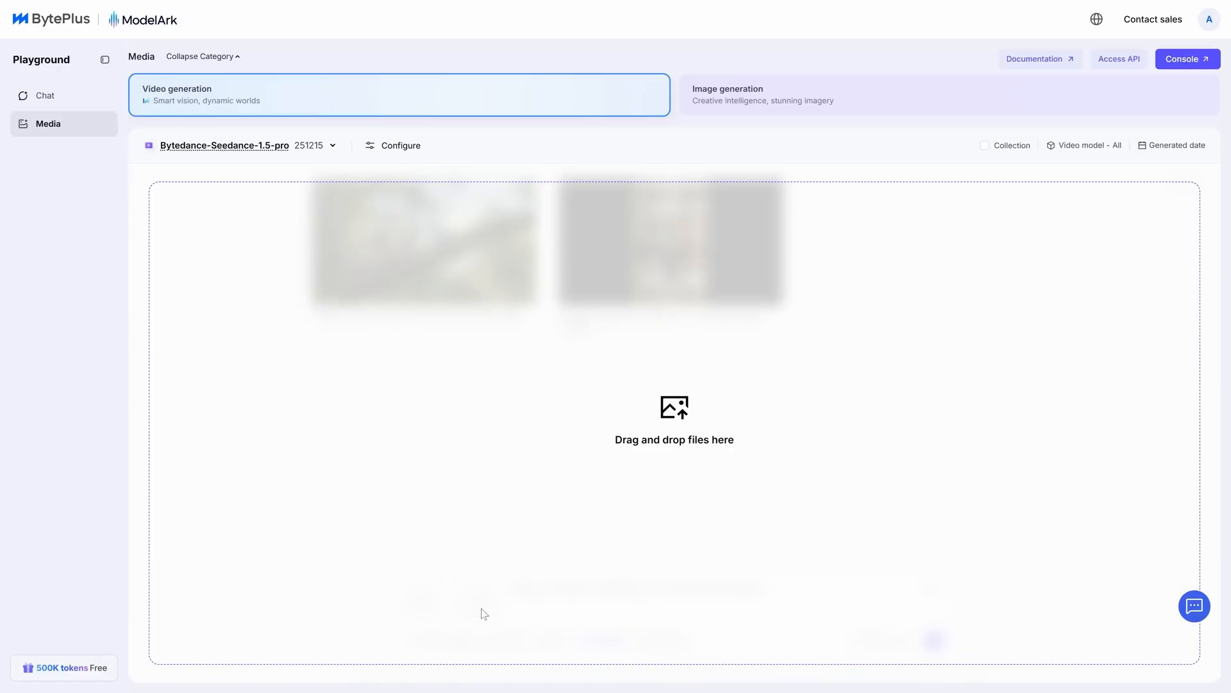
# - Generate a 9:16, 1080p, 10-second luxury storefront video from an uploaded perfume bottle first frame, and adjust its playback volume
pyautogui.moveTo(484, 614); pyautogui.dragTo(477, 605)
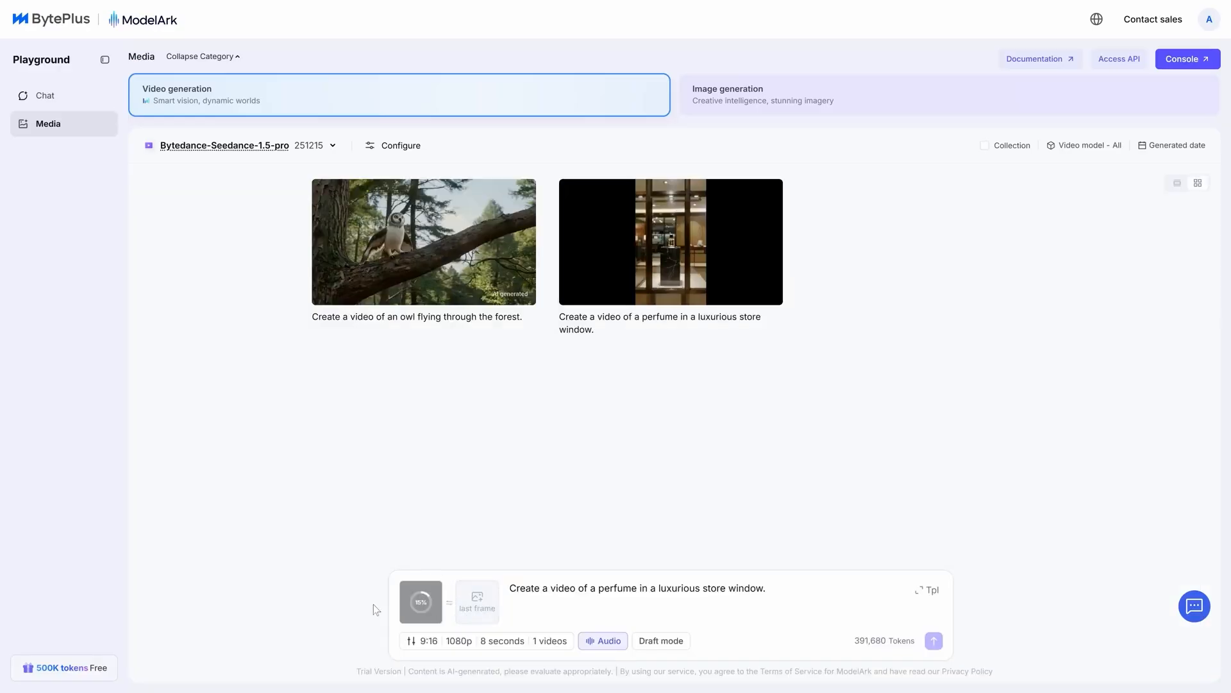
pyautogui.click(413, 604)
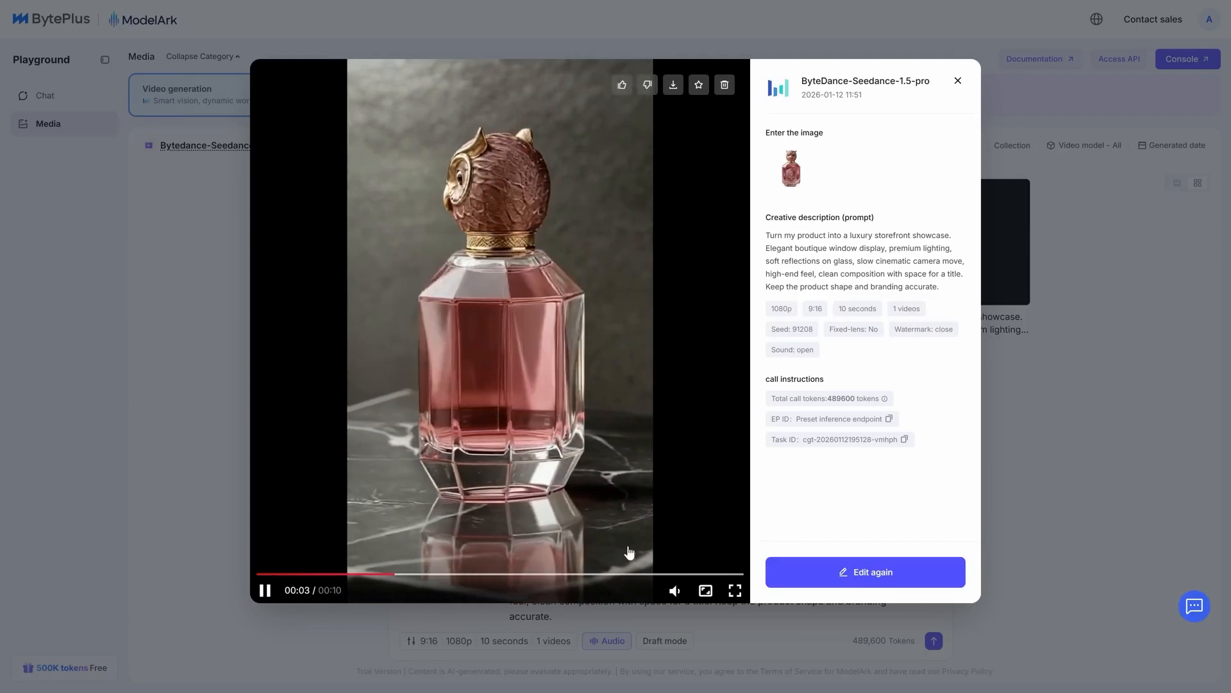
pyautogui.moveTo(684, 590)
pyautogui.moveTo(676, 559); pyautogui.dragTo(678, 525)
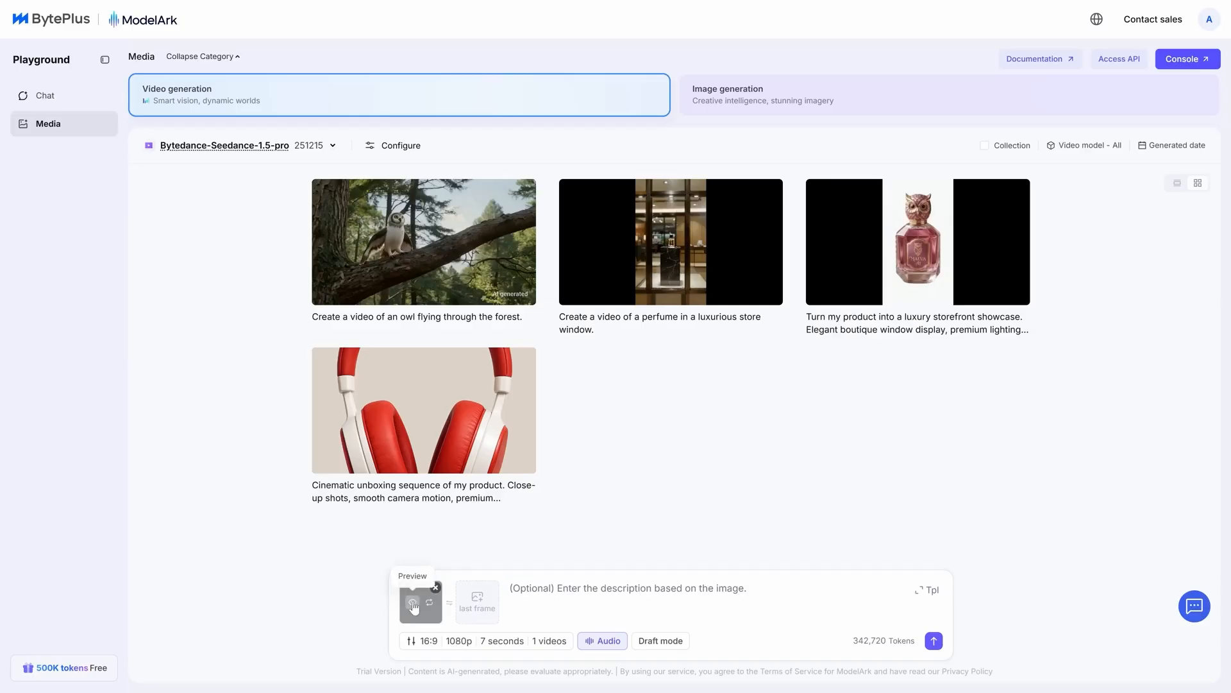
# - Generate a 16:9, 1080p, 7-second restaurant promo video from an uploaded burger first frame, and replay it
pyautogui.click(413, 604)
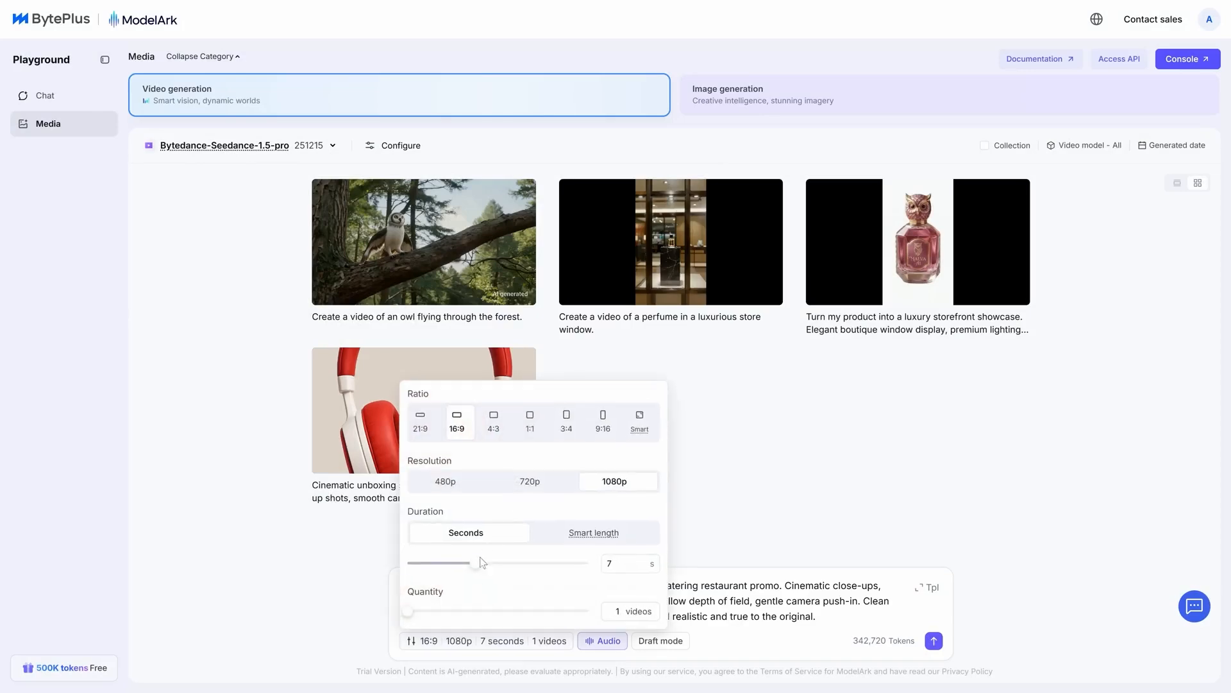
pyautogui.click(935, 641)
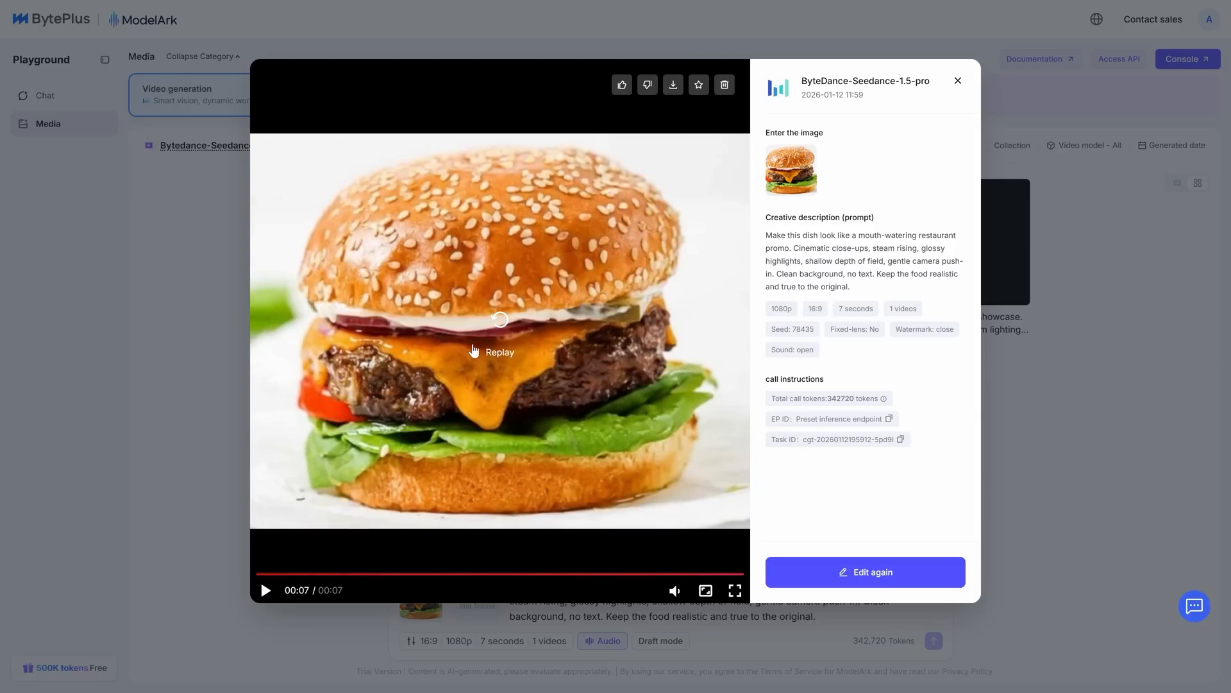
pyautogui.click(473, 351)
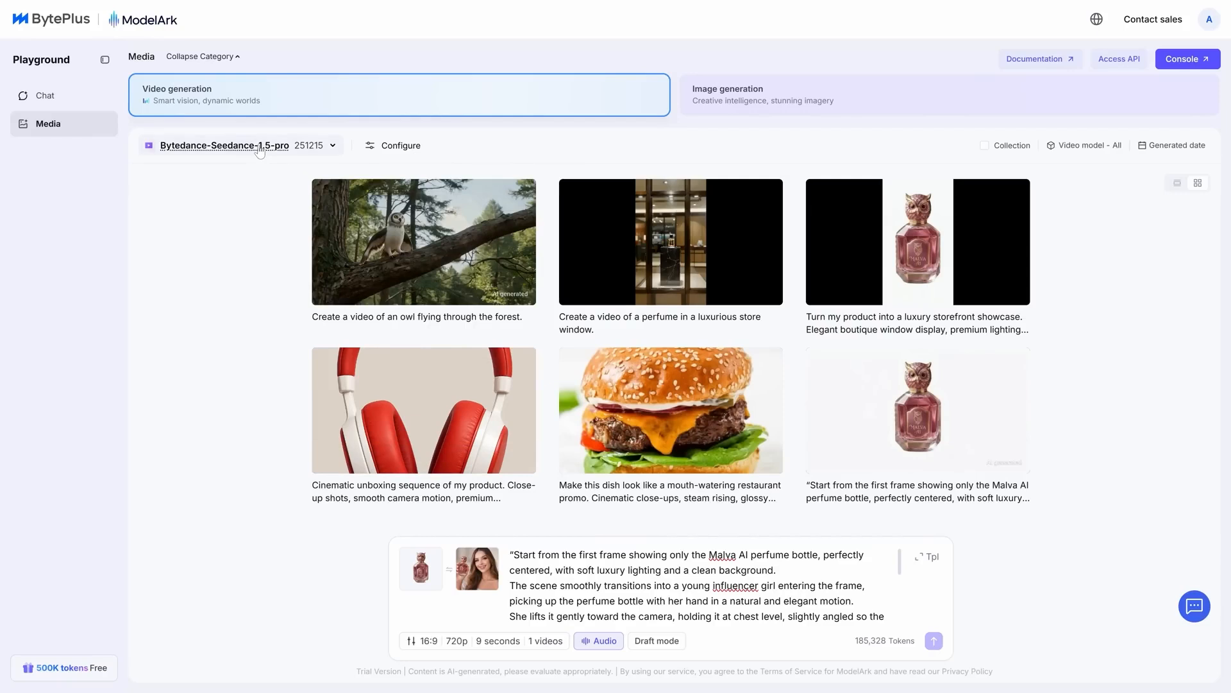
# - Browse the vision models, including Bytedance-Seedance-1.0-pro-fast, and examine the product page's section on precise audio-visual alignment
pyautogui.click(259, 147)
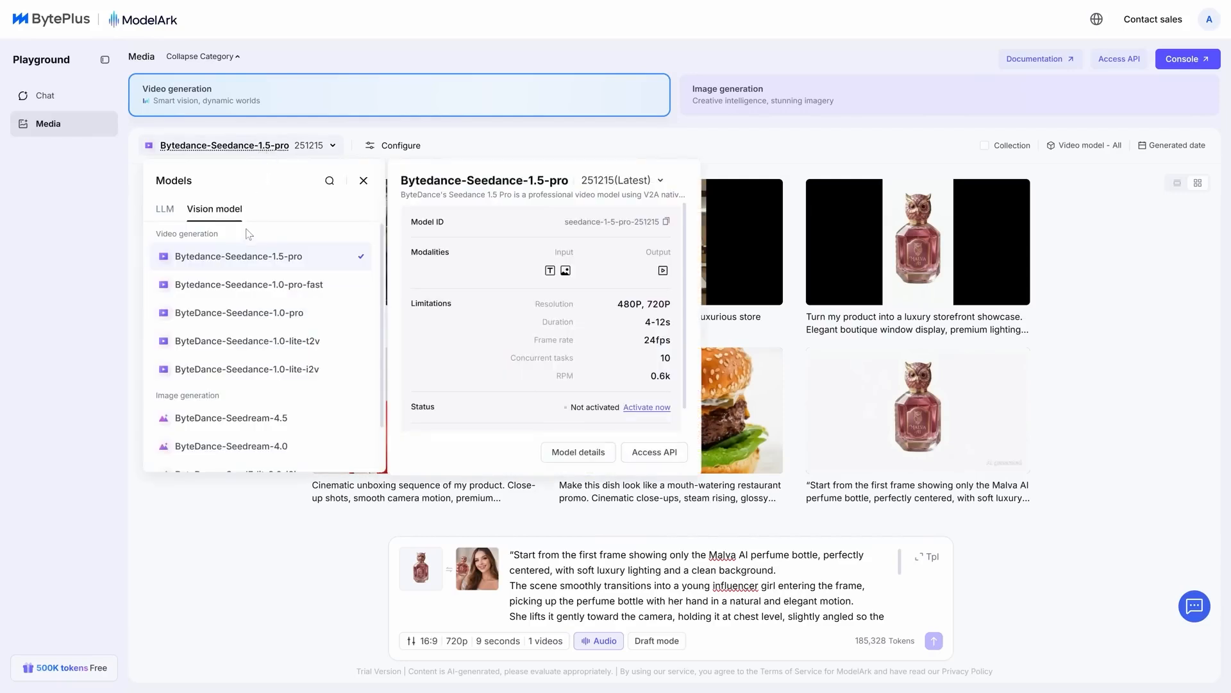
pyautogui.click(250, 284)
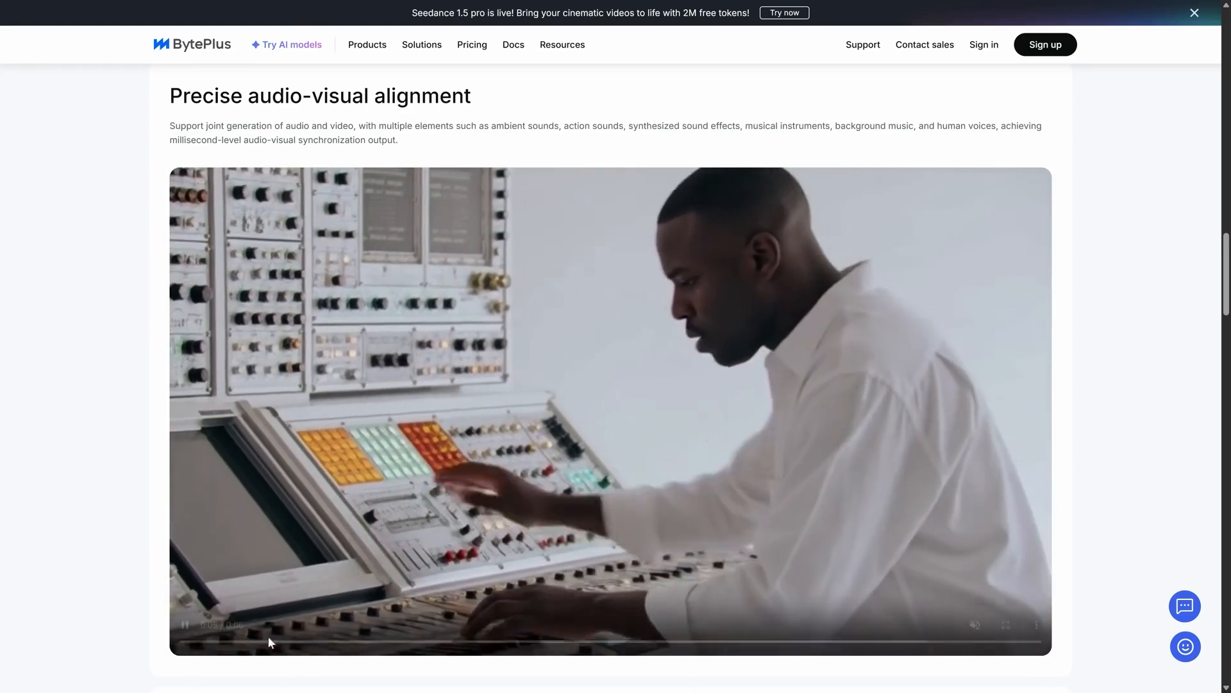
pyautogui.scroll(-10, 121, 587)
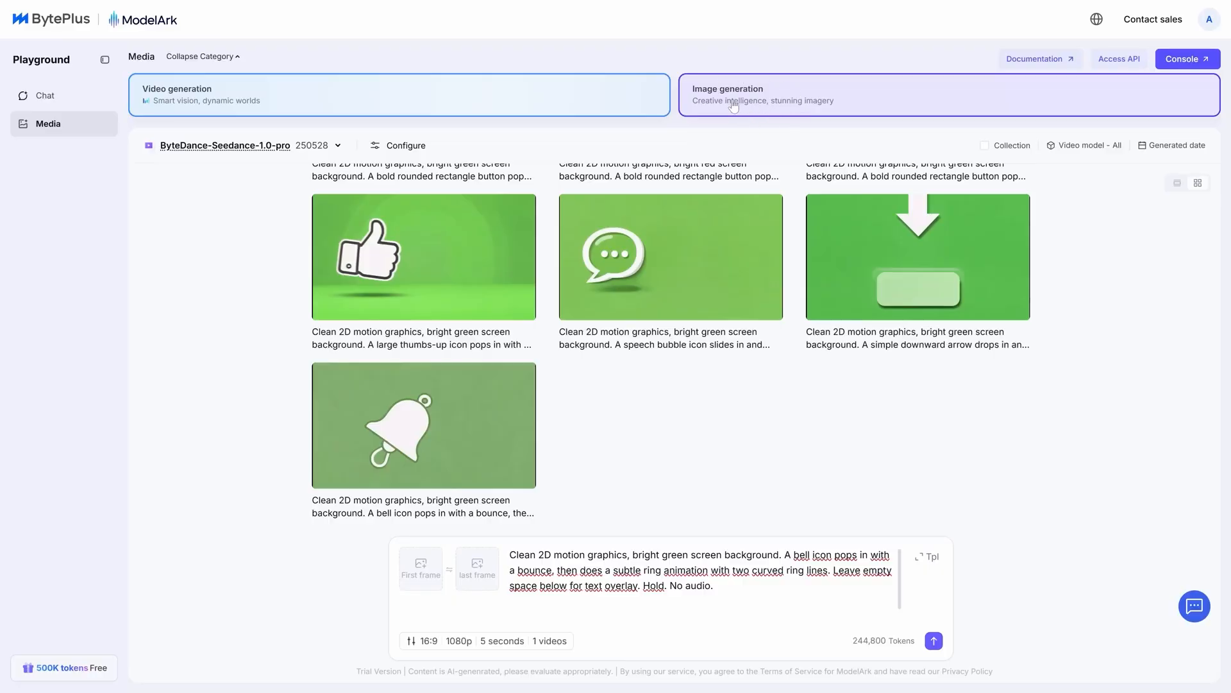
# - Switch to Image generation and generate a 2K, 9:16 Storybook from the watercolor prompt about a kid in a yellow raincoat and a robot owl
pyautogui.click(737, 102)
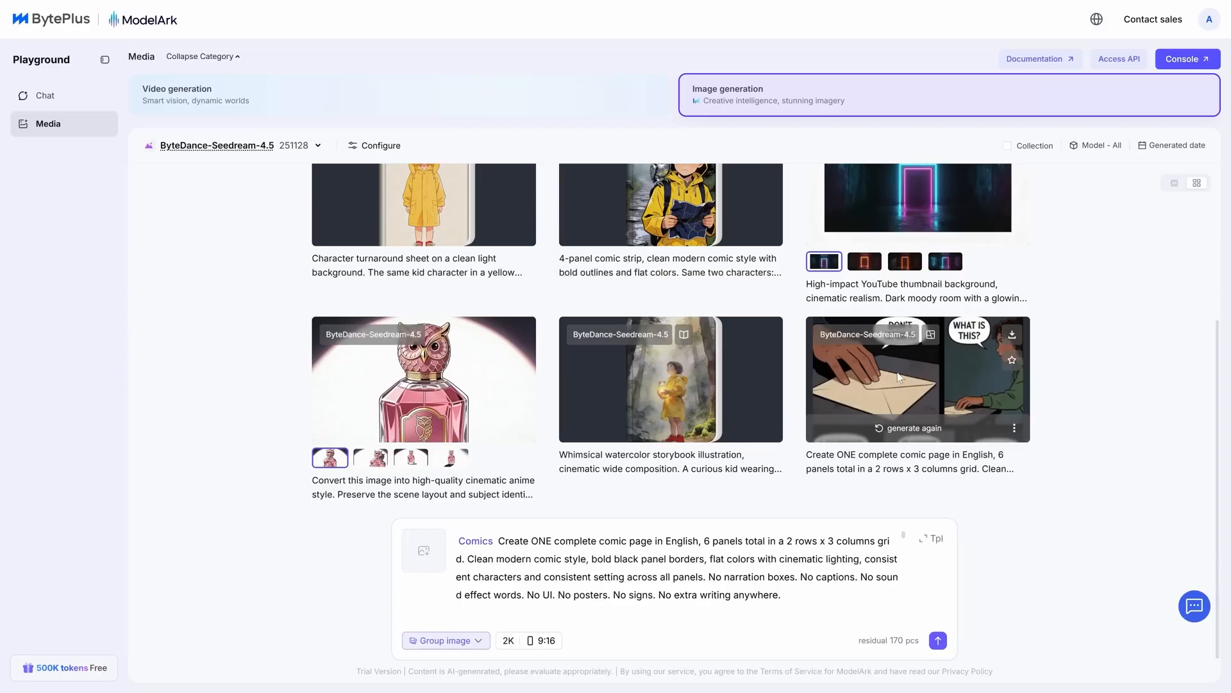
pyautogui.click(898, 377)
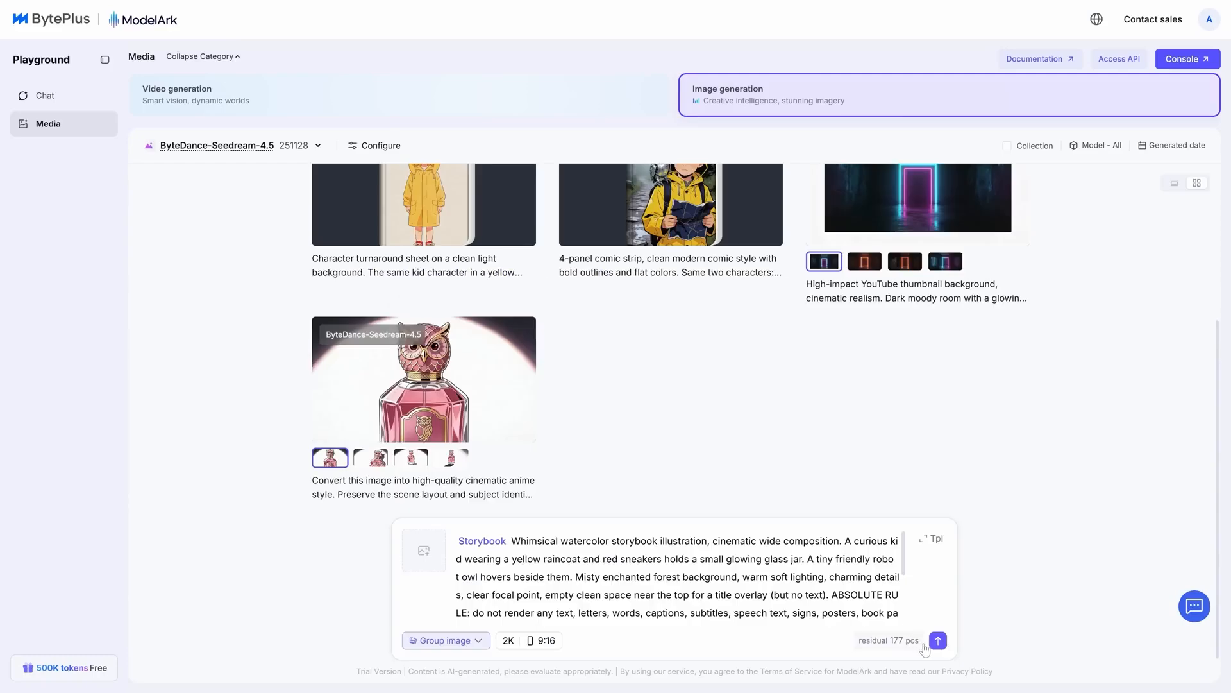
pyautogui.click(938, 640)
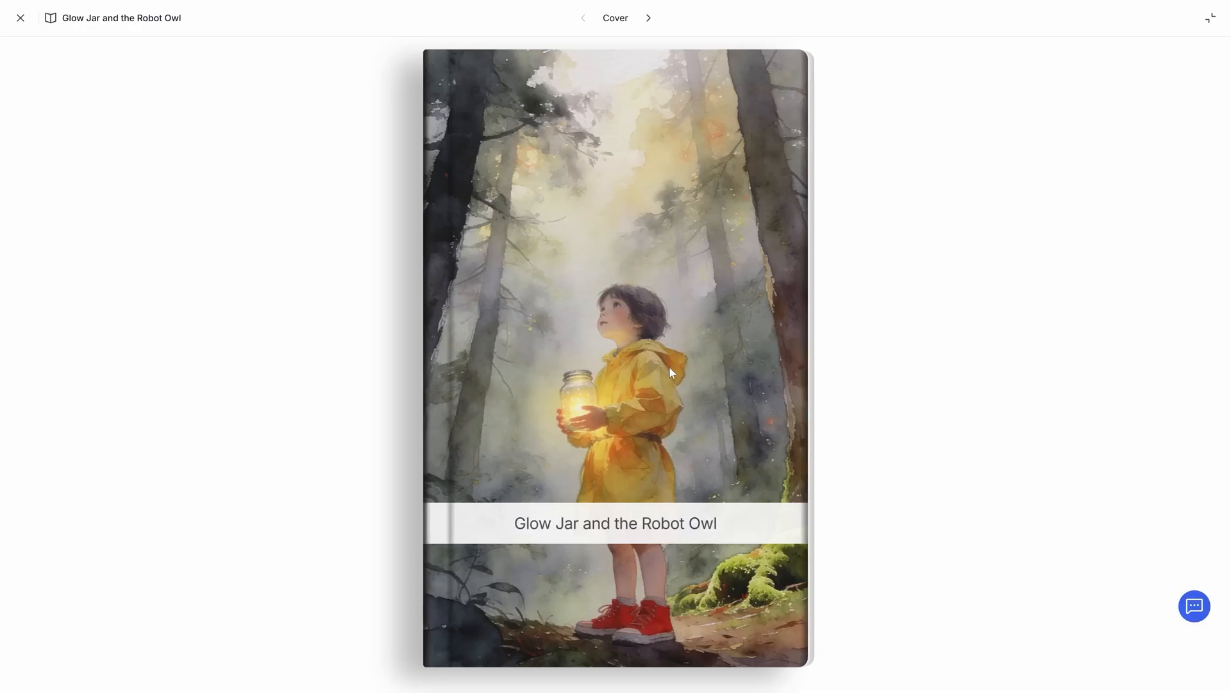
# - Page through the "Glow Jar and the Robot Owl" storybook, and open the anime-style perfume bottle image for a closer look
pyautogui.click(670, 368)
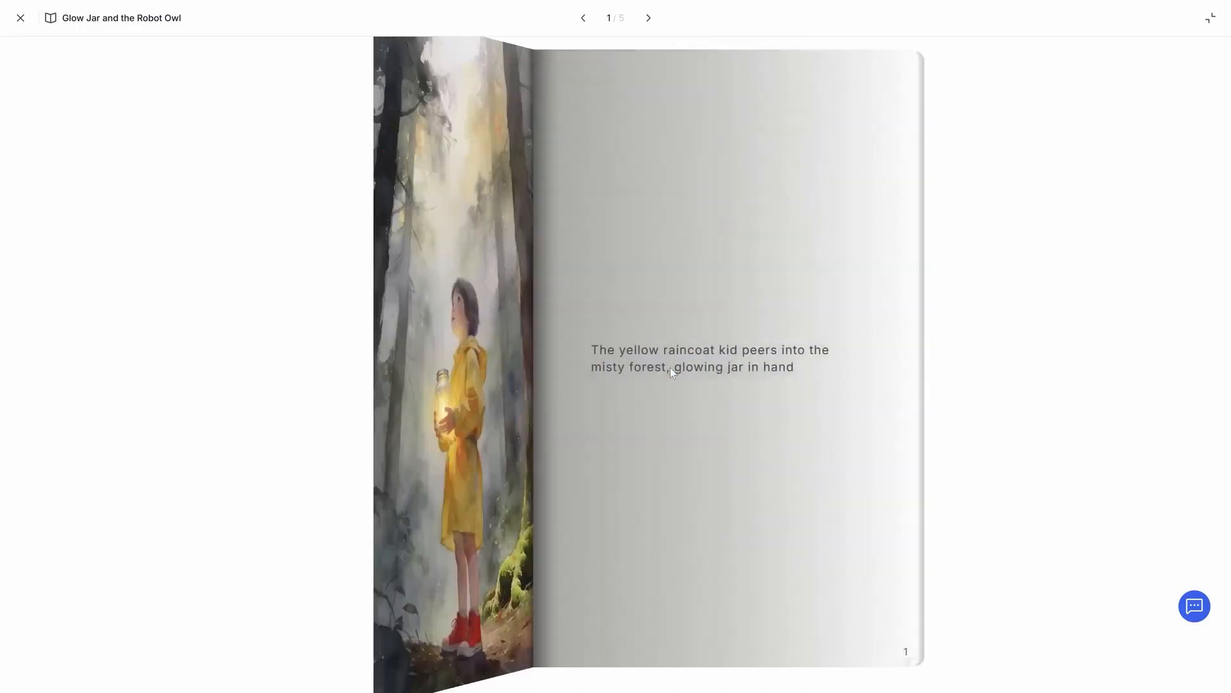
pyautogui.click(726, 379)
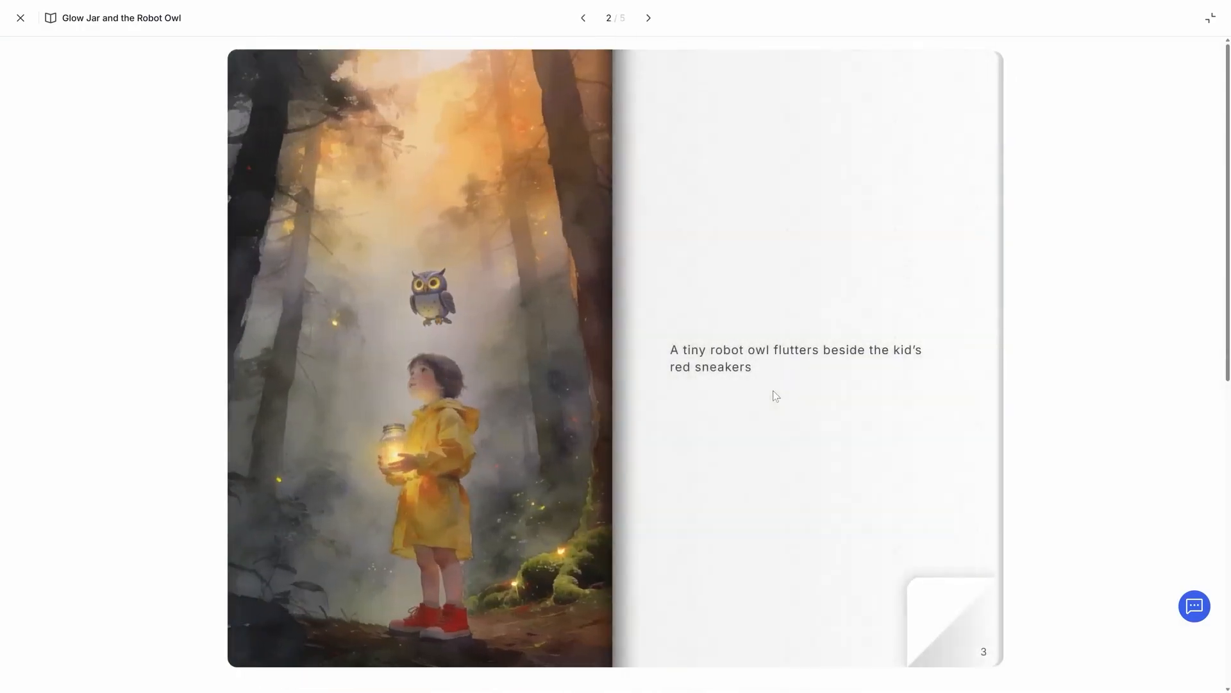
pyautogui.click(770, 389)
pyautogui.click(773, 390)
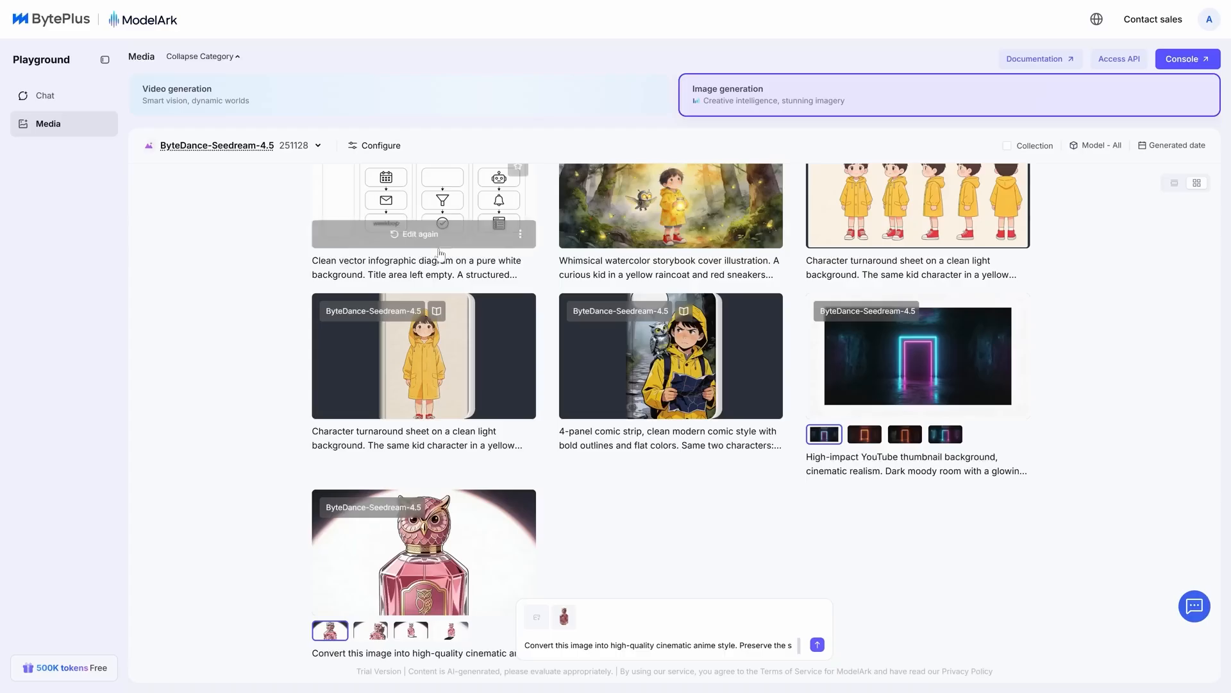
pyautogui.click(462, 521)
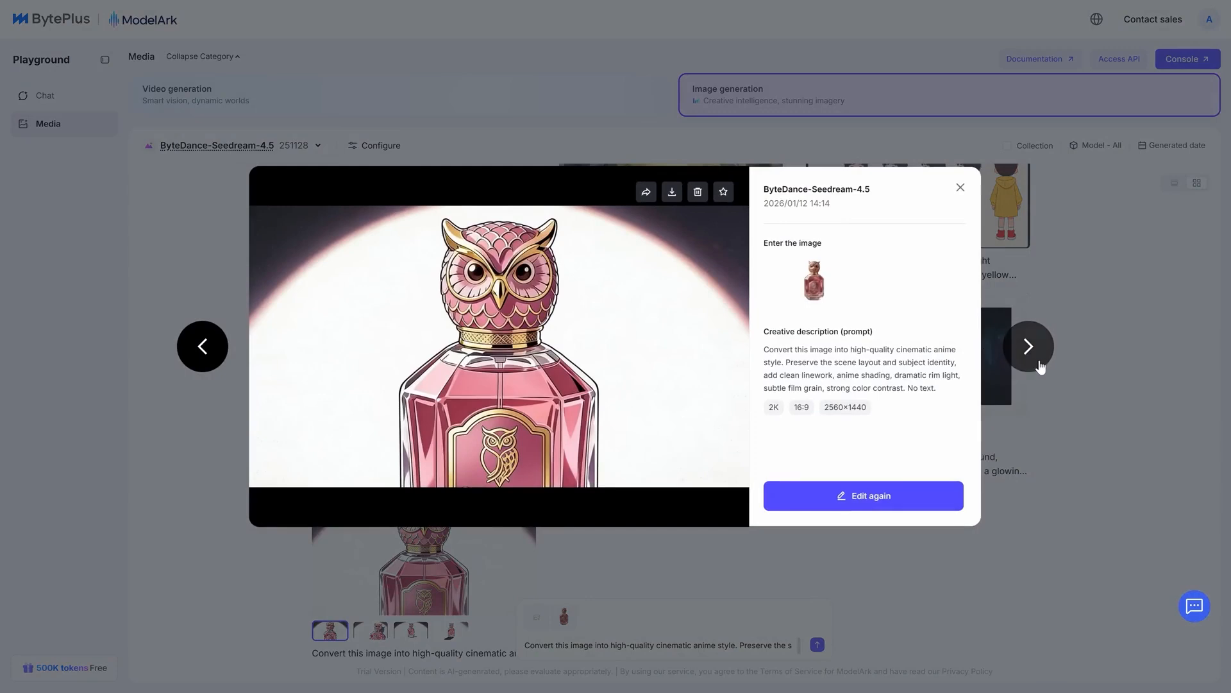